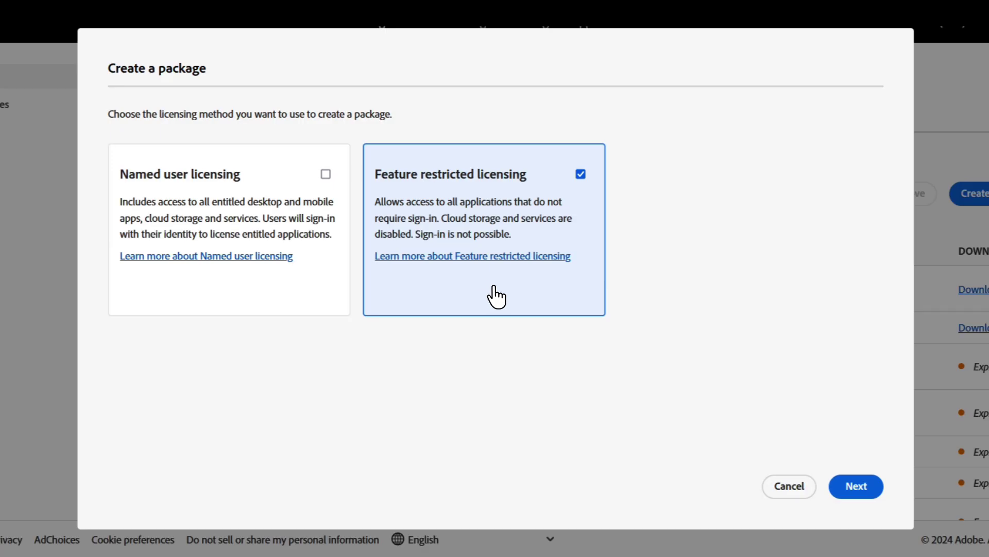
# - Keep online activation and select the Adobe InDesign Server Limited entitlement
pyautogui.click(857, 498)
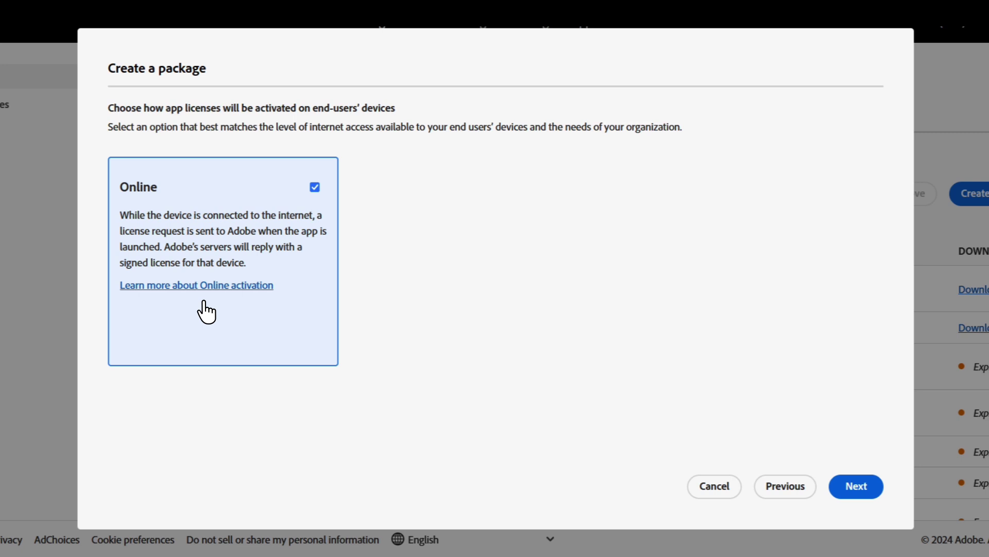
pyautogui.click(857, 490)
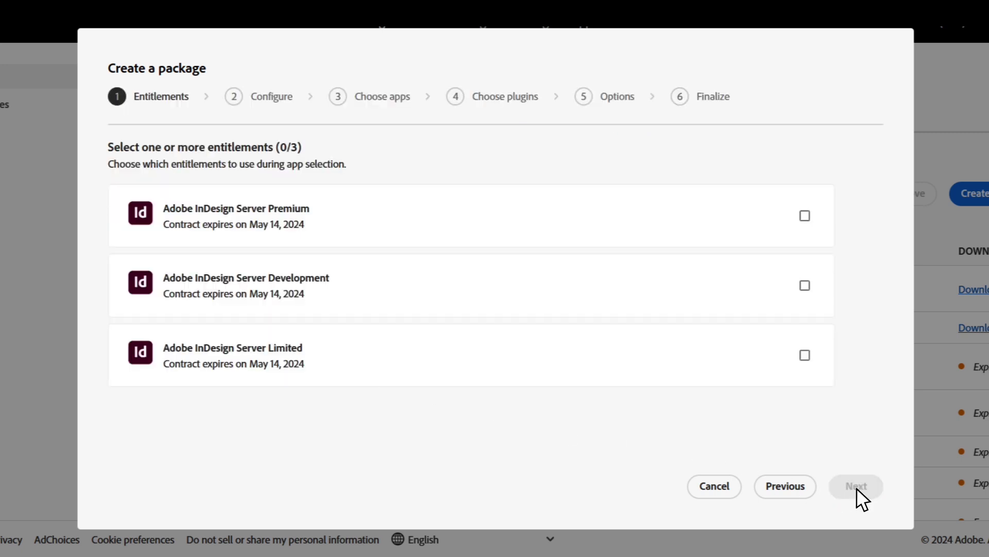
pyautogui.click(805, 355)
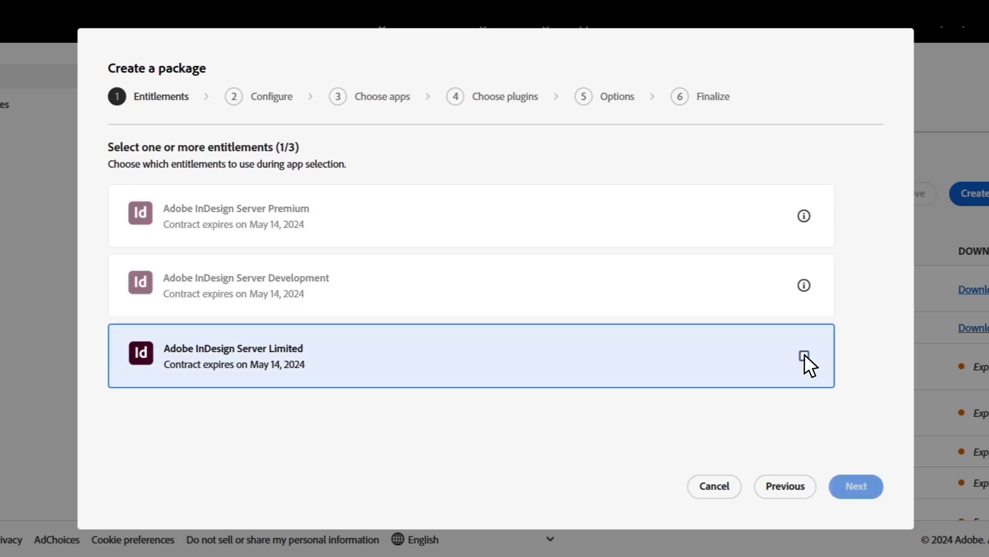
# - Set the package platform to Windows (64-bit)
pyautogui.click(856, 489)
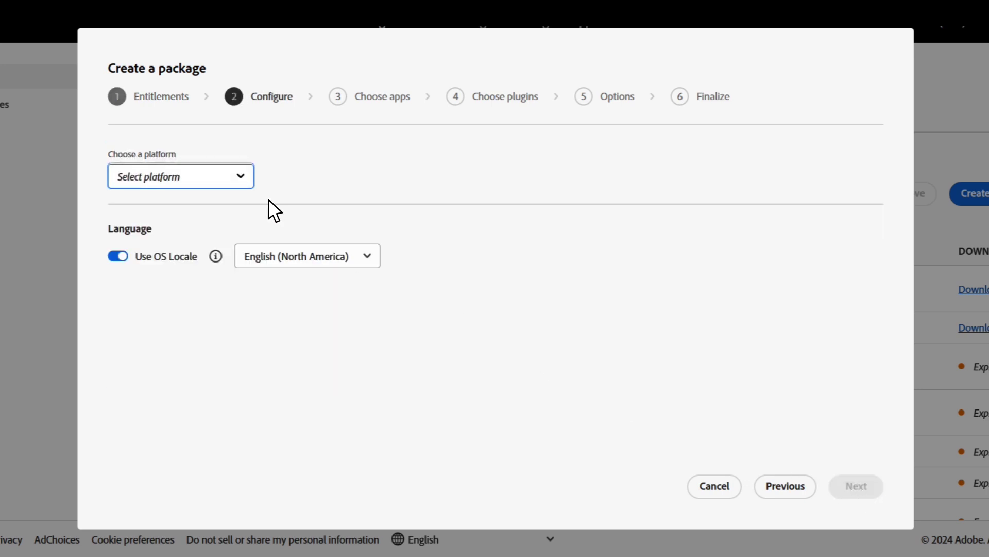
pyautogui.click(240, 175)
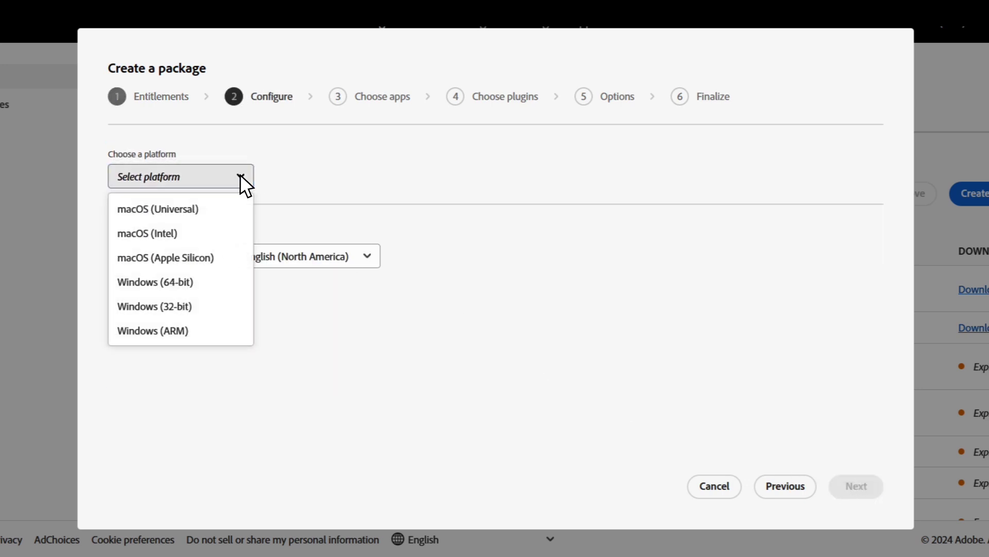
pyautogui.click(199, 283)
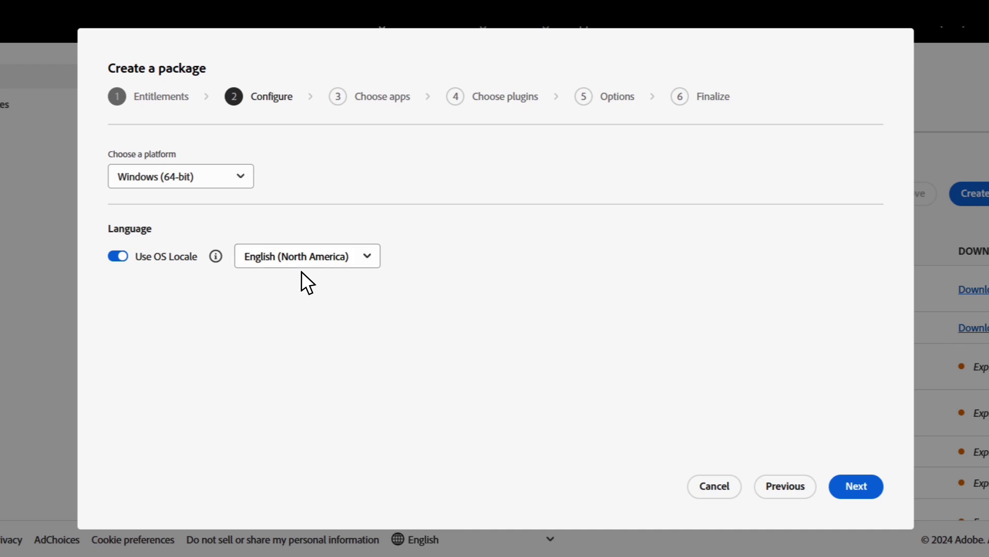
# - Add InDesign Server (19.1) to the package and reach the Choose plugins step, which has no compatible plugins
pyautogui.click(853, 489)
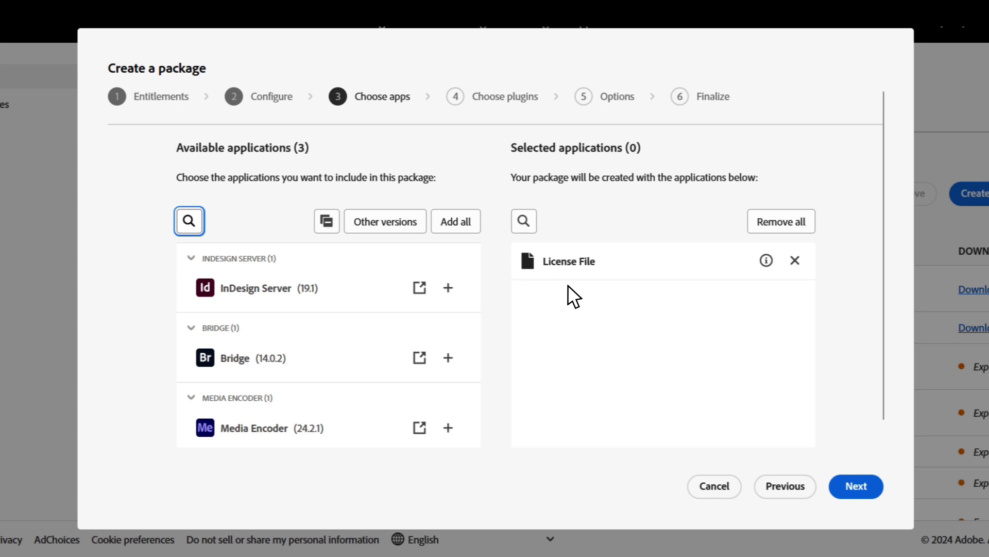
pyautogui.click(449, 288)
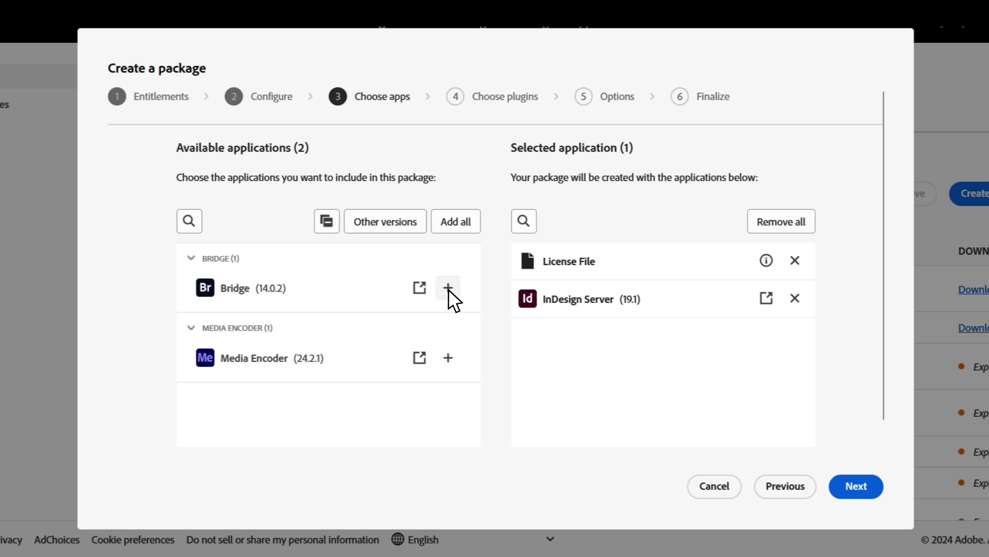
pyautogui.click(857, 489)
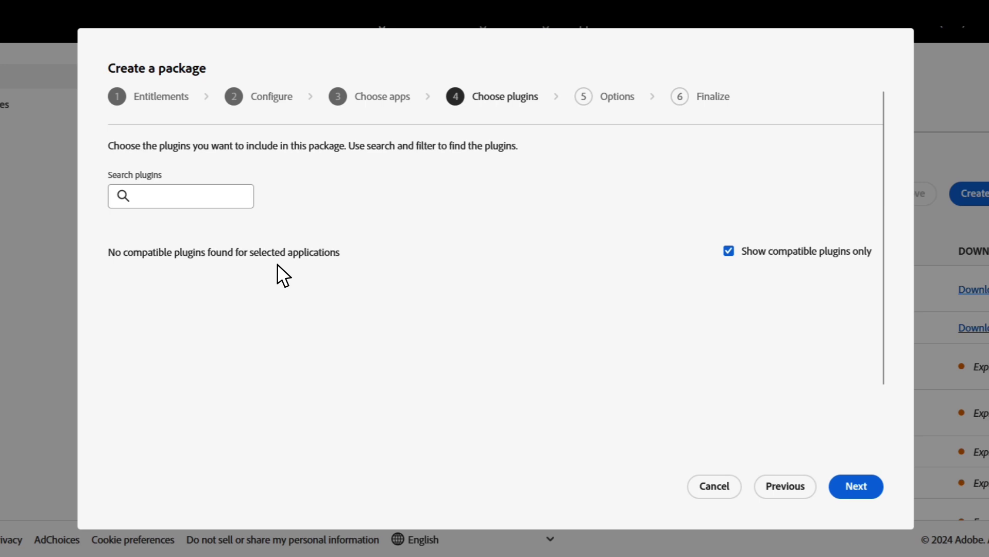
# - Review the default device, license activation and management options, then advance to Finalize
pyautogui.click(857, 488)
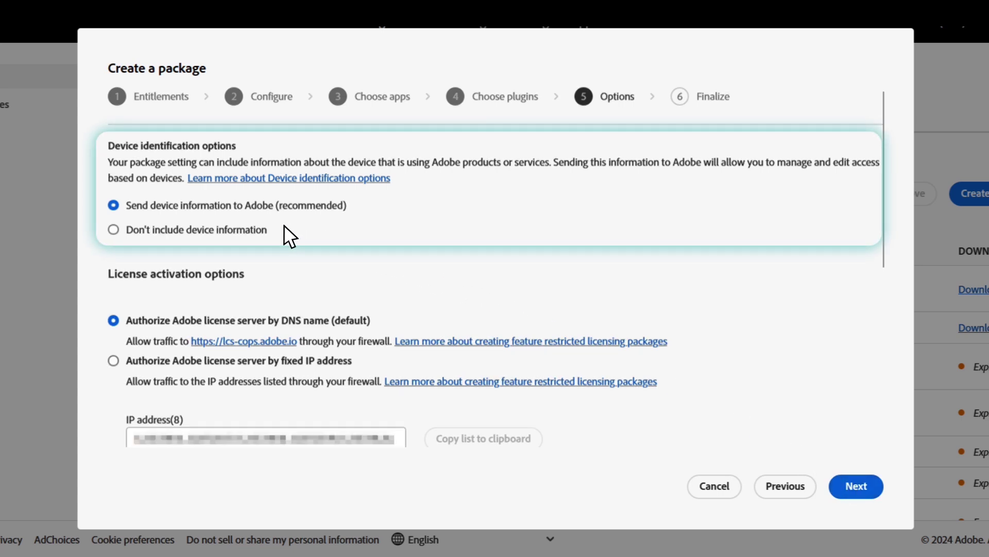
pyautogui.scroll(-3, 325, 243)
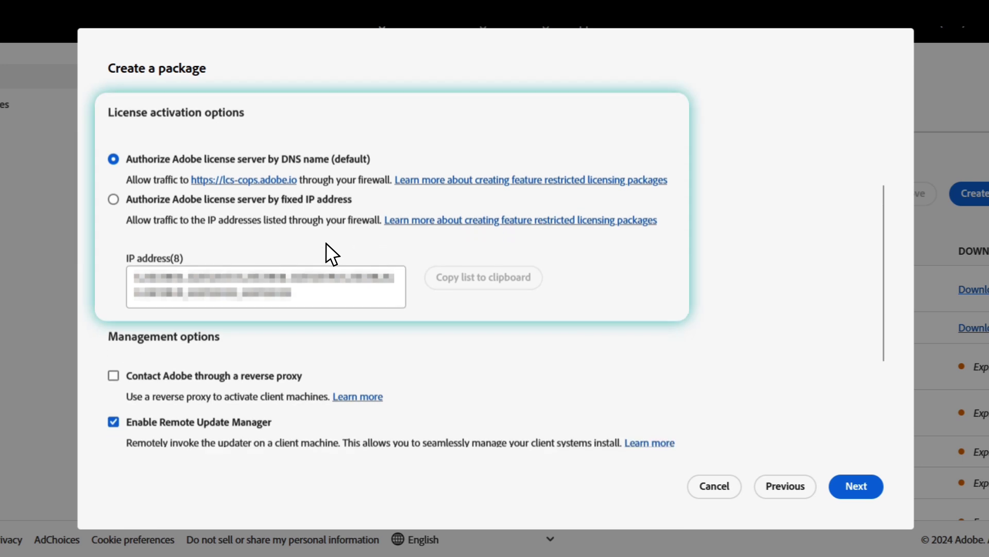
pyautogui.scroll(-3, 623, 382)
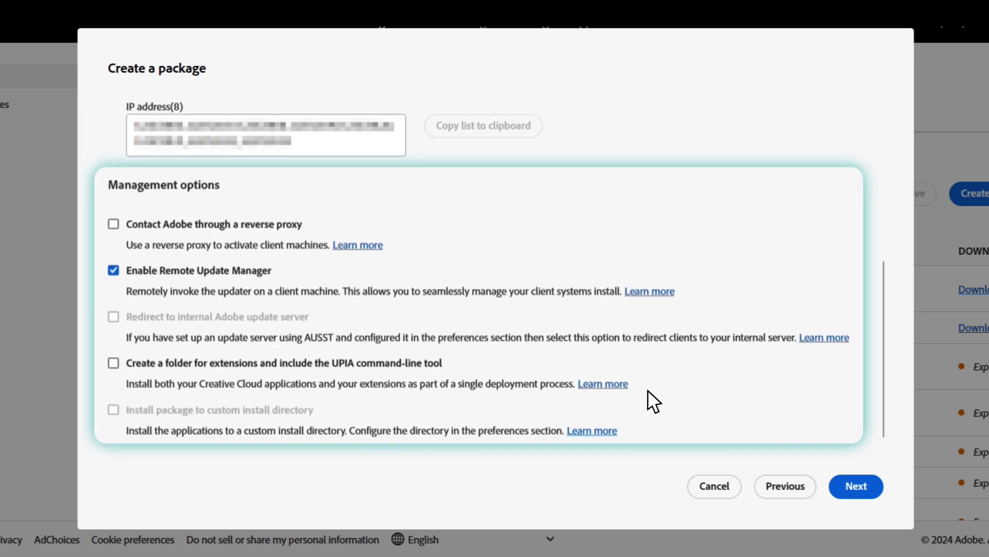
pyautogui.scroll(2, 648, 389)
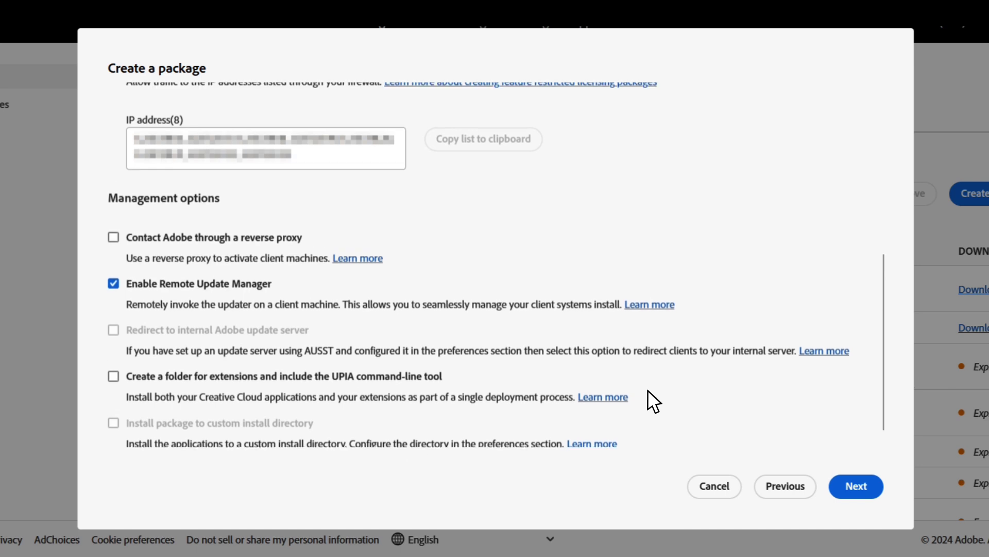
pyautogui.scroll(3, 648, 390)
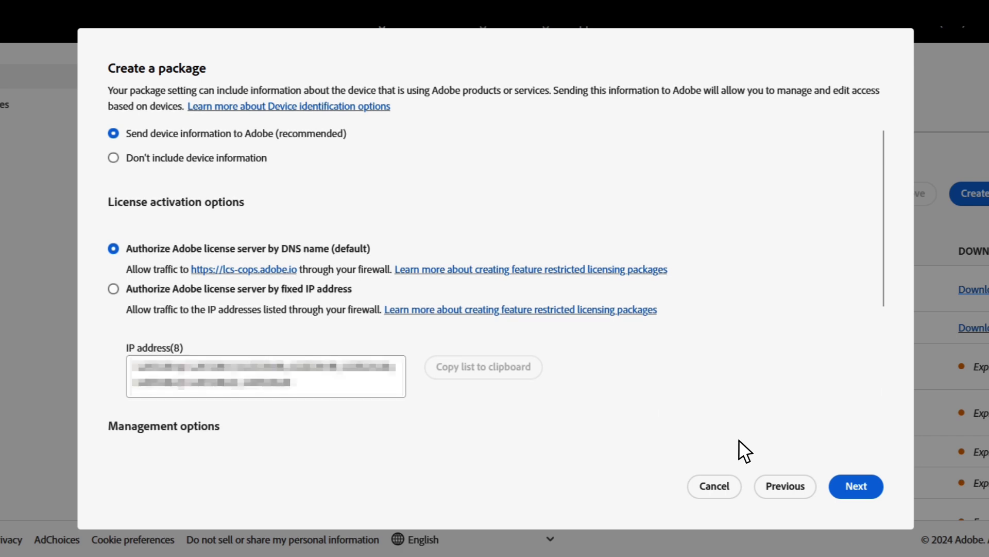
pyautogui.click(857, 488)
# - Name the package 'InDesign Server 2024'
pyautogui.click(318, 168)
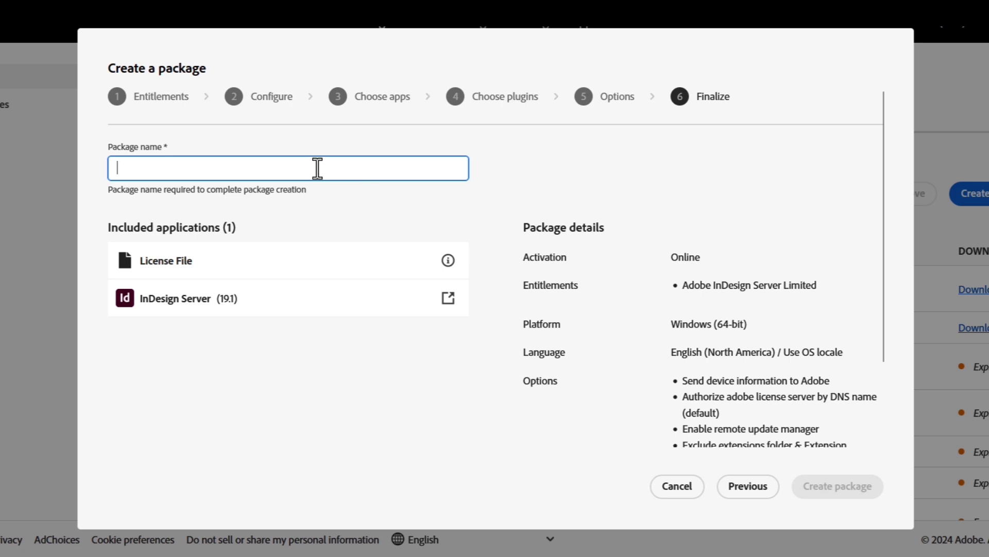
pyautogui.write('InDesign Server 2024')
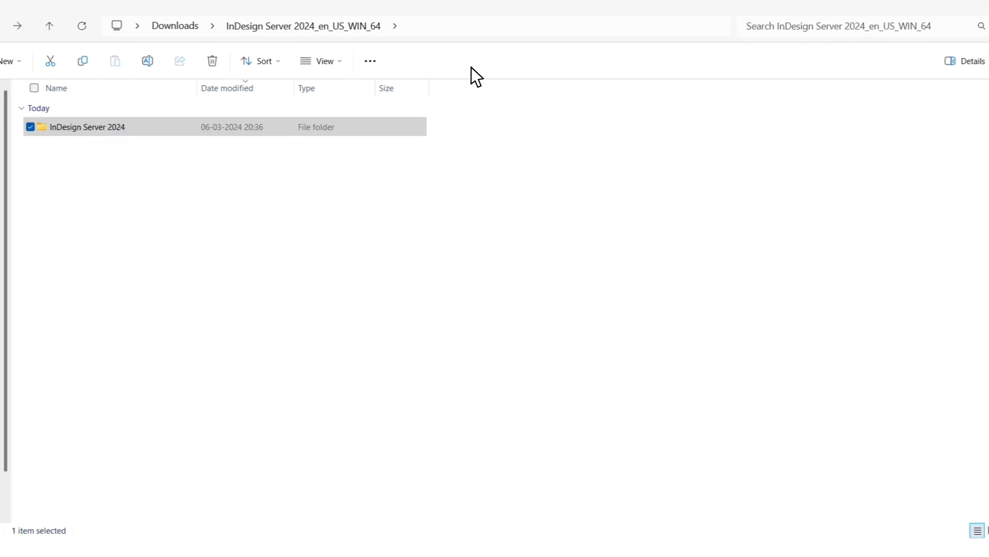
# - Run setup.exe from InDesign Server 2024\Build as administrator to install InDesign Server
pyautogui.click(129, 125)
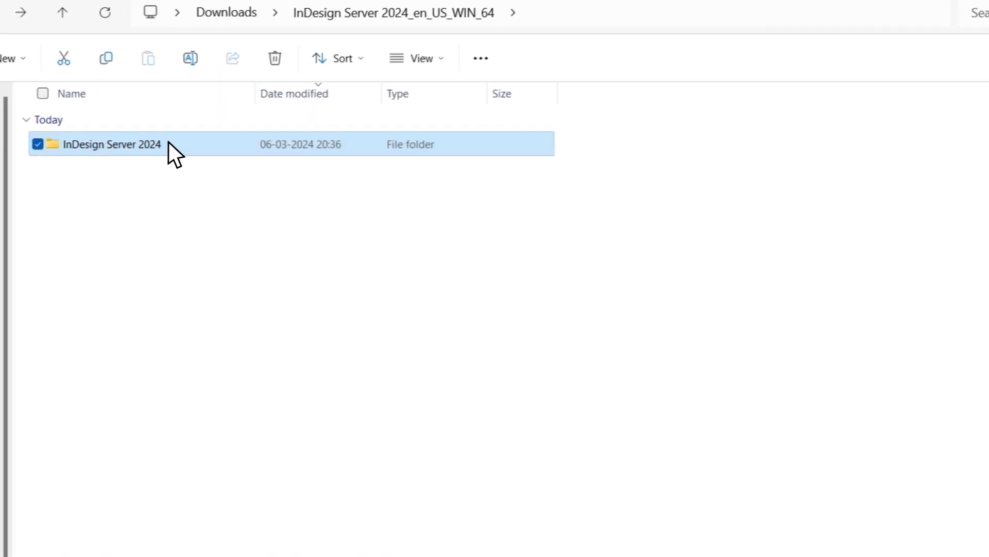
pyautogui.doubleClick(169, 143)
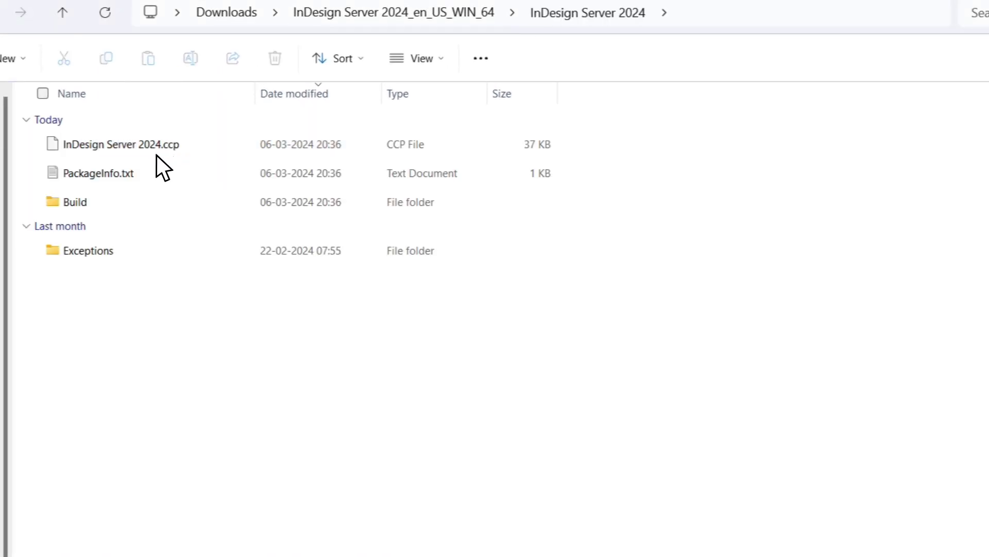
pyautogui.doubleClick(94, 202)
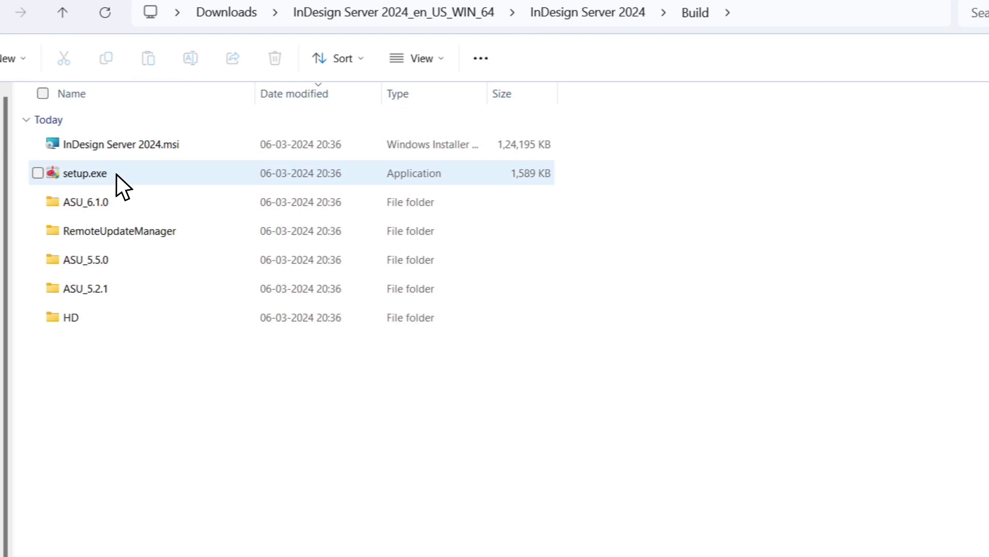
pyautogui.click(116, 174)
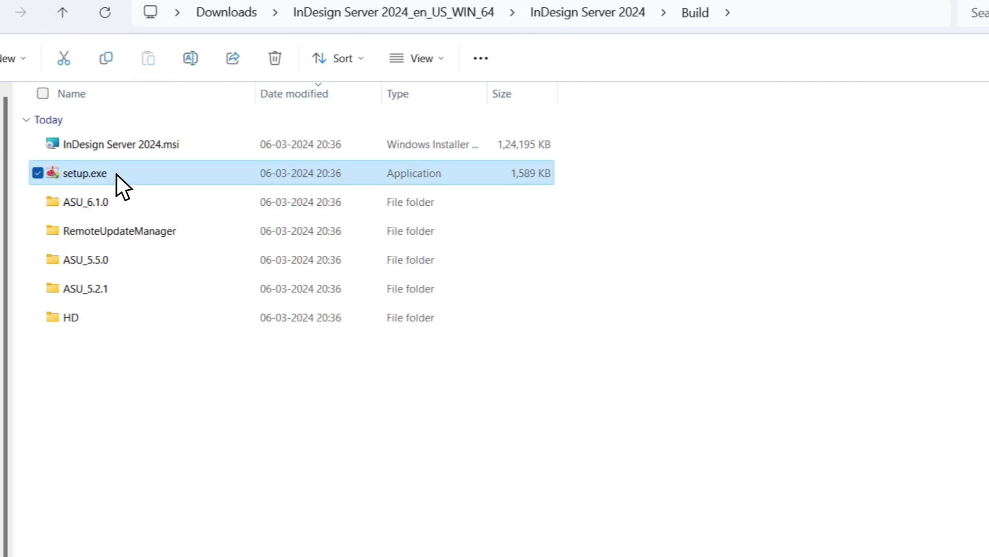
pyautogui.rightClick(117, 175)
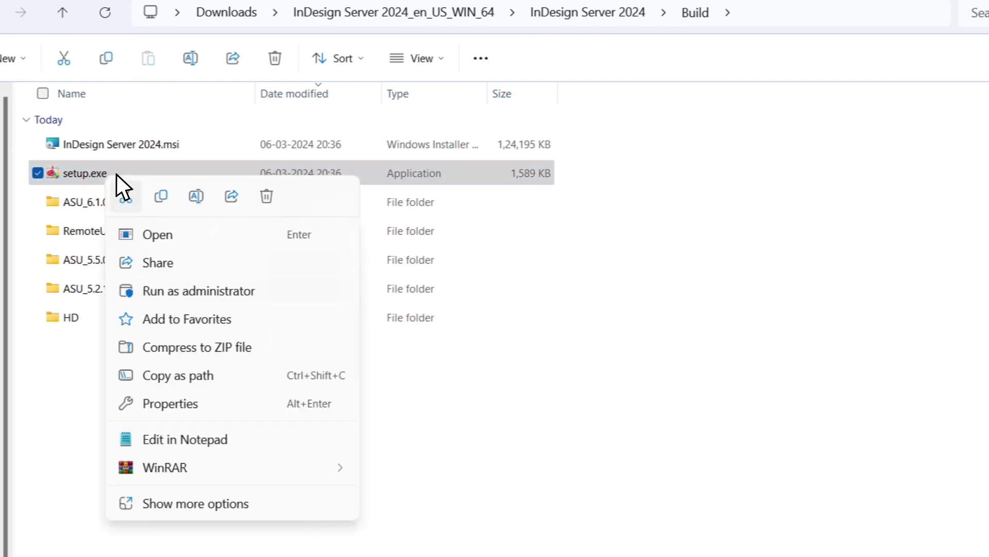
pyautogui.click(182, 293)
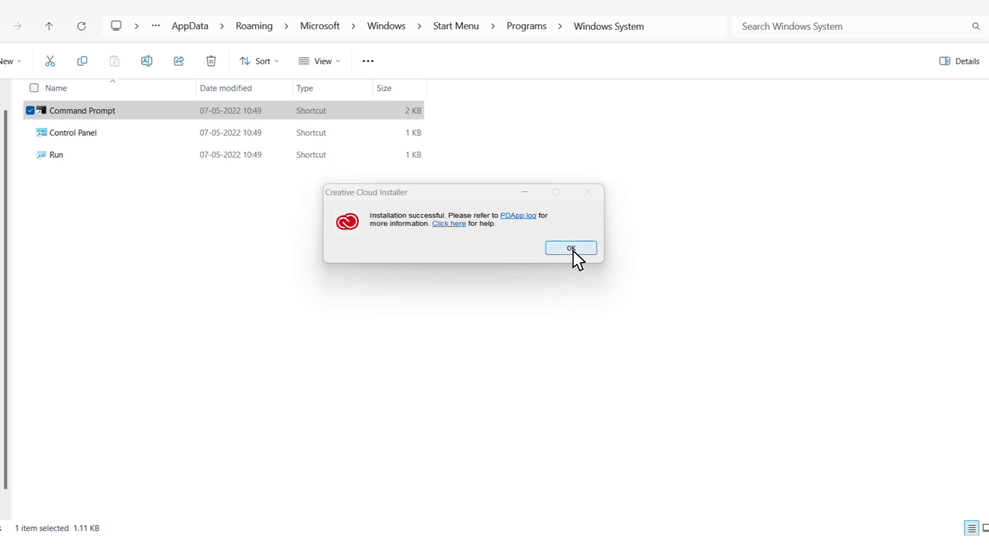
# - Dismiss the success message, check Program Files\Adobe for InDesign Server 2024, and locate Command Prompt in Windows System
pyautogui.click(573, 250)
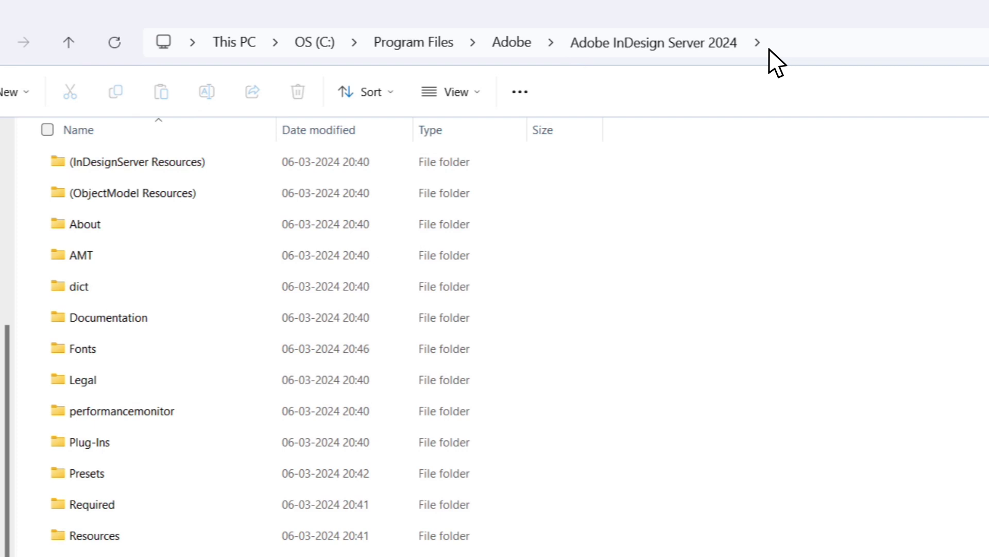
pyautogui.click(769, 49)
pyautogui.hotkey('ctrl', 'c')
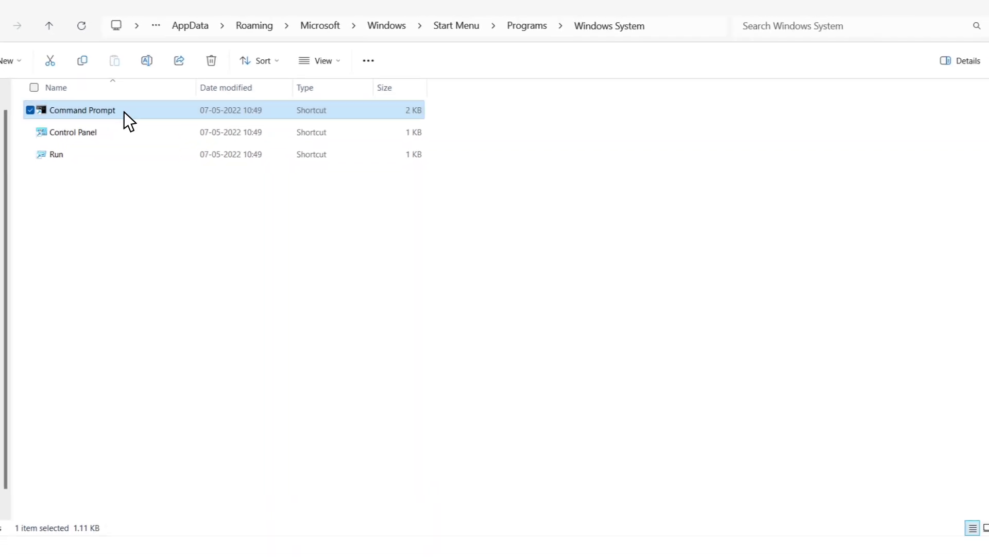
pyautogui.rightClick(119, 112)
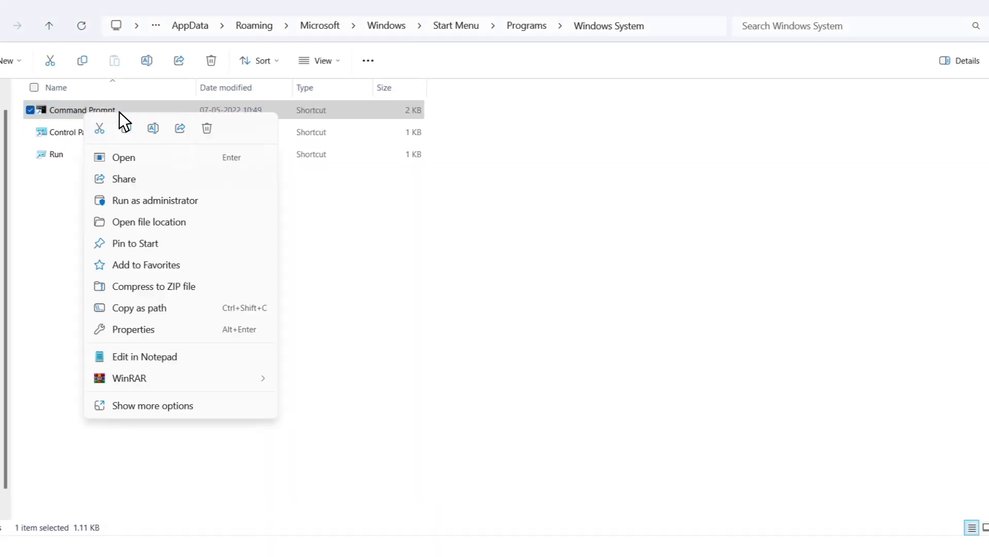
# - Open an administrator Command Prompt in C:\Program Files\Adobe\Adobe InDesign Server 2024
pyautogui.click(142, 202)
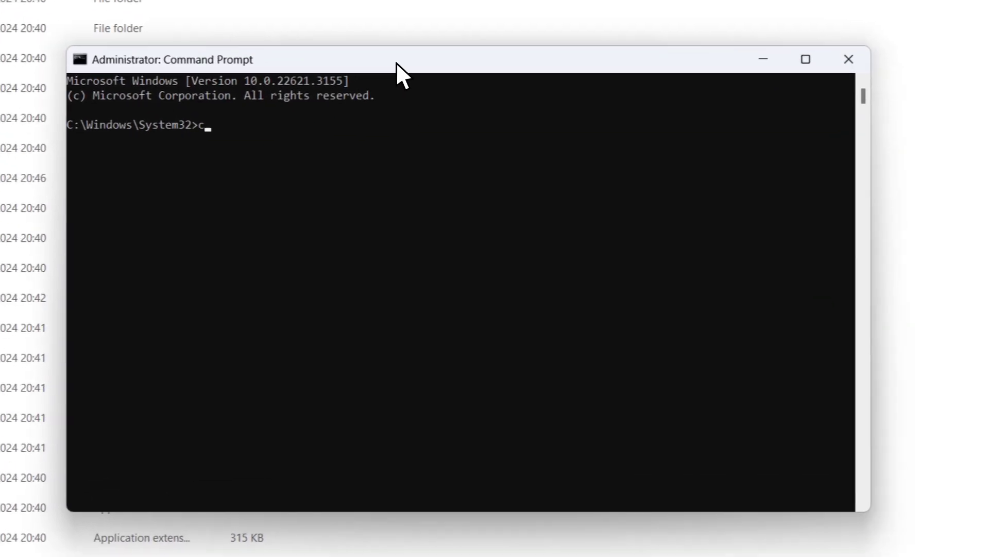
pyautogui.write('cd')
pyautogui.hotkey('ctrl', 'v')
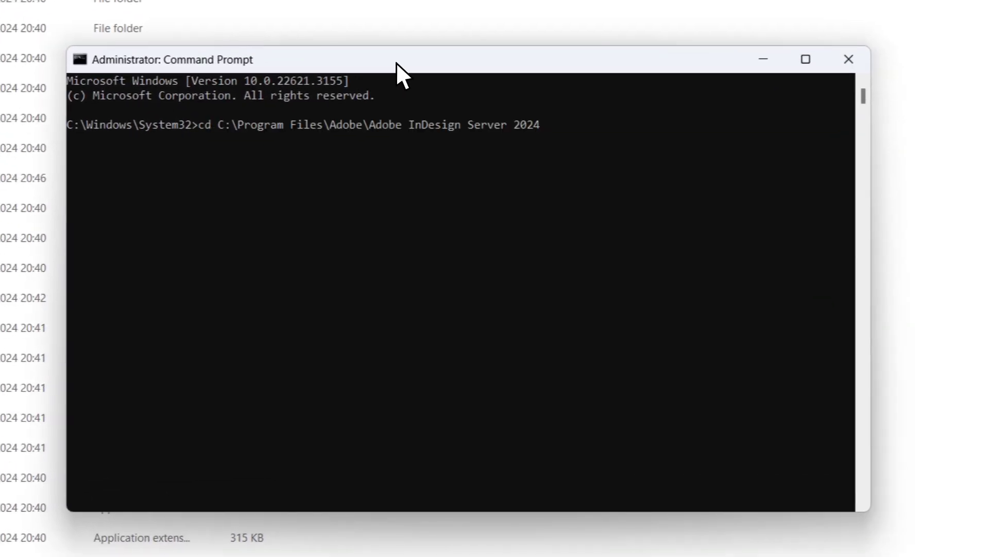
pyautogui.press('Return')
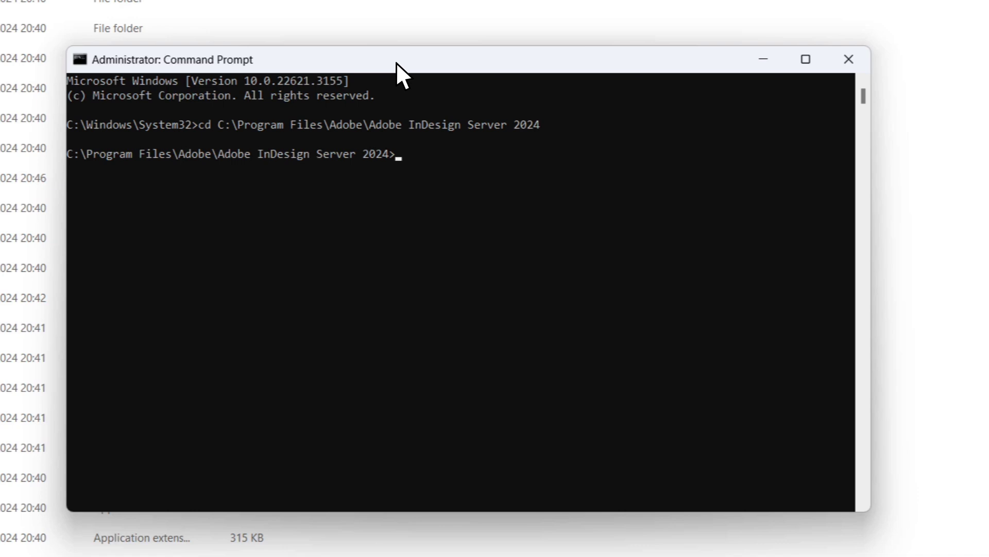
# - Start InDesign Server on port 1234 with InDesignServer.com -port 1234
pyautogui.write('ind')
pyautogui.press('Tab')
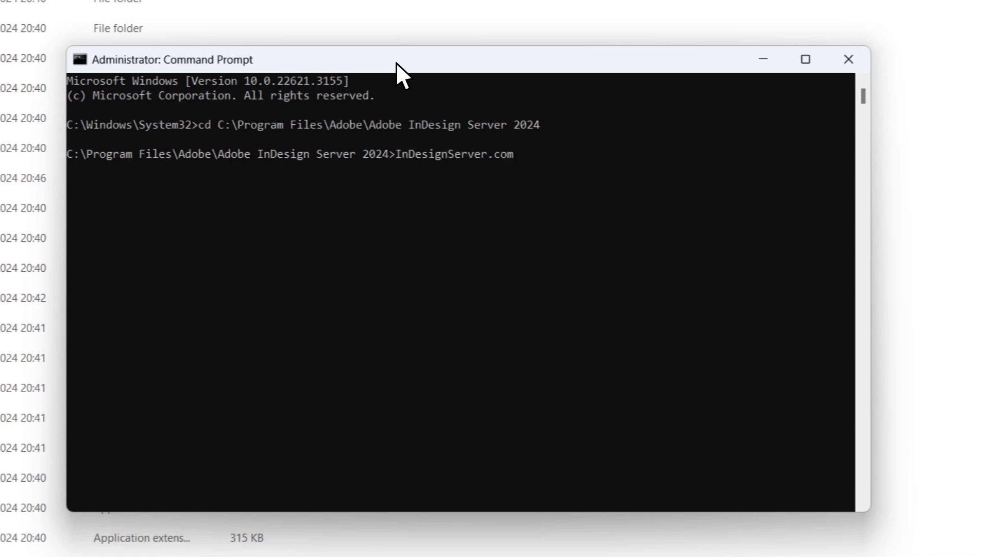
pyautogui.write('-port 1234')
pyautogui.press('Return')
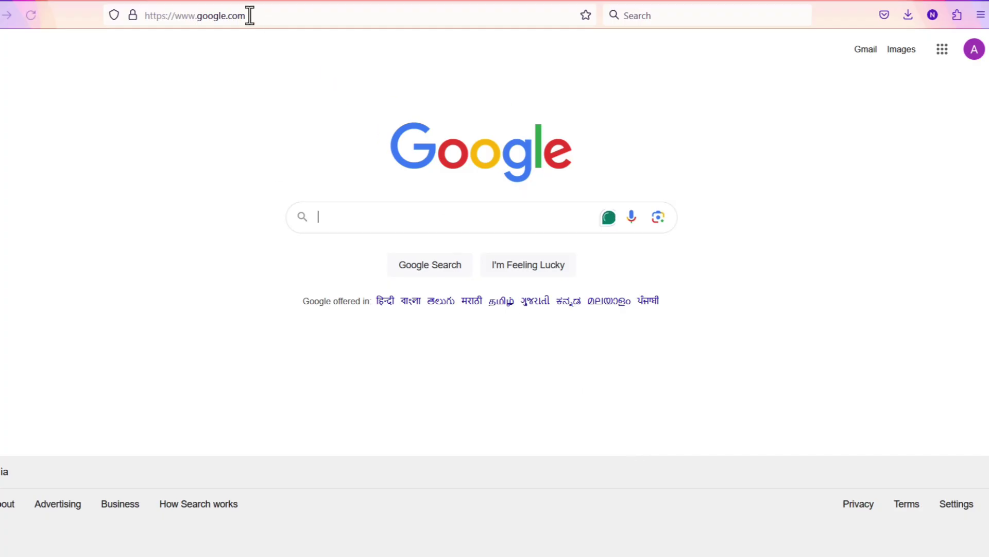
pyautogui.click(250, 16)
pyautogui.write('http://localhost:12345/service?wsdl')
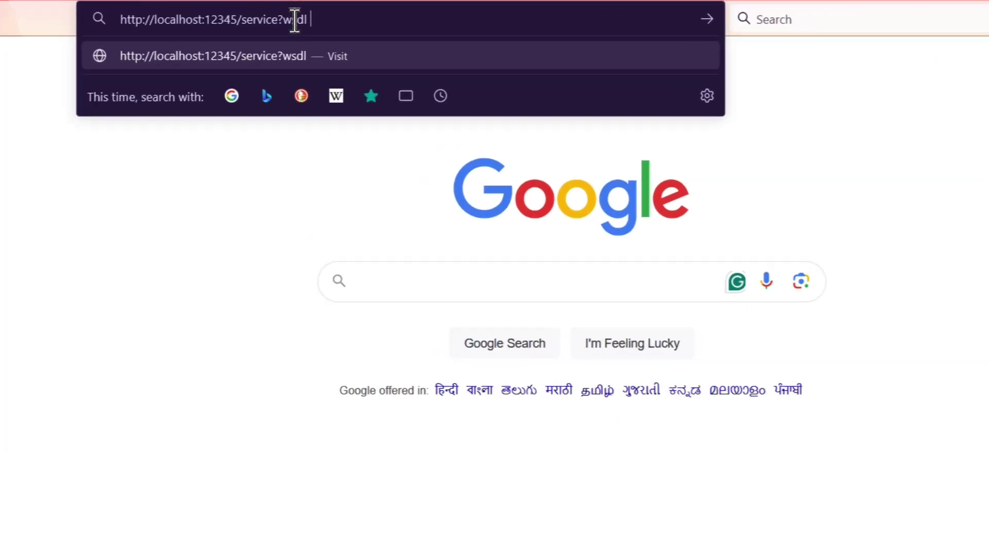
pyautogui.press('BackSpace')
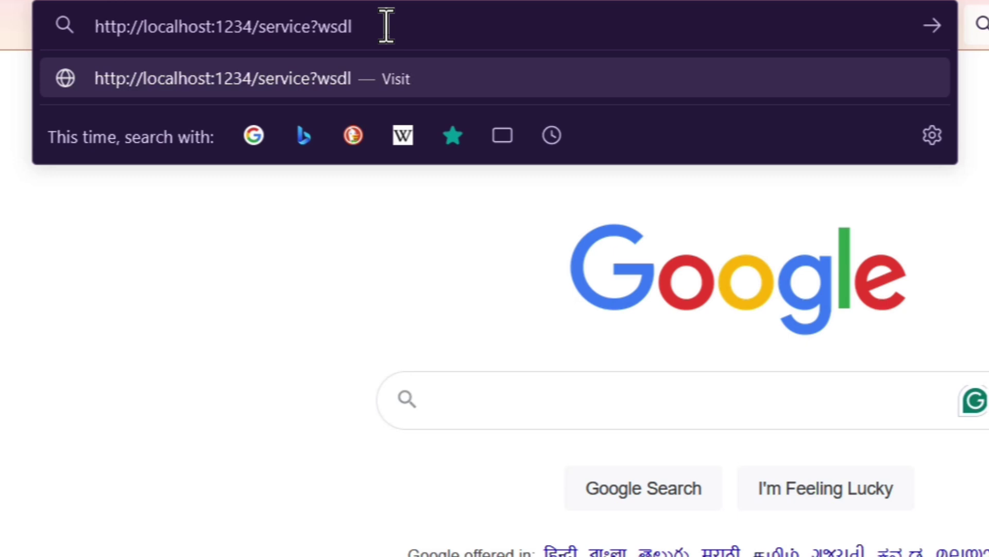
pyautogui.press('Return')
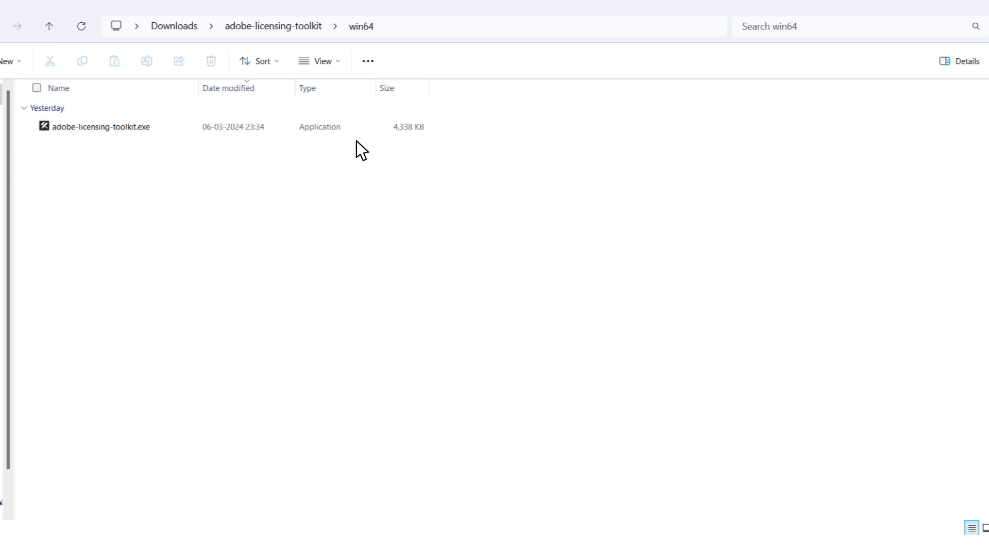
# - Switch Command Prompt into the licensing toolkit's win64 folder
pyautogui.click(390, 25)
pyautogui.hotkey('ctrl', 'c')
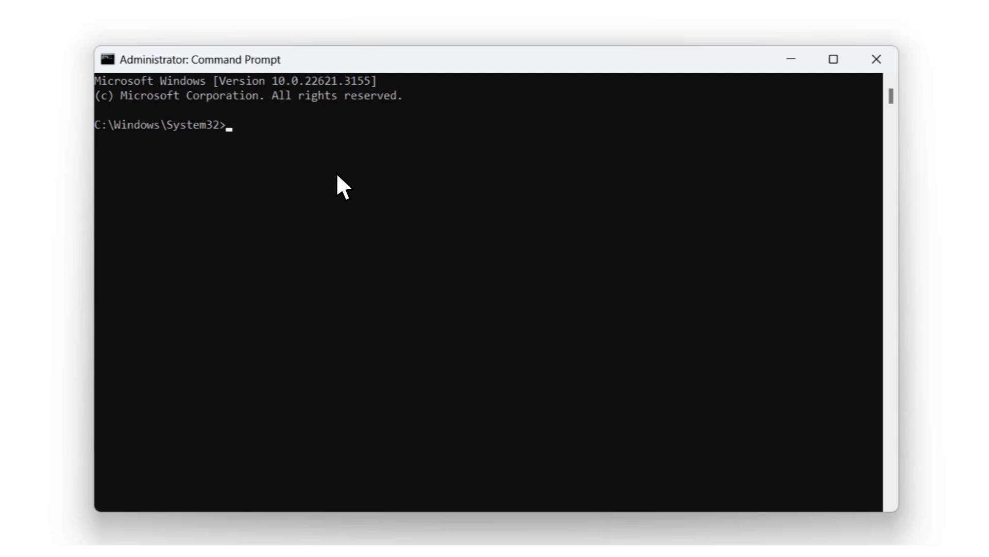
pyautogui.write('cd')
pyautogui.hotkey('ctrl', 'v')
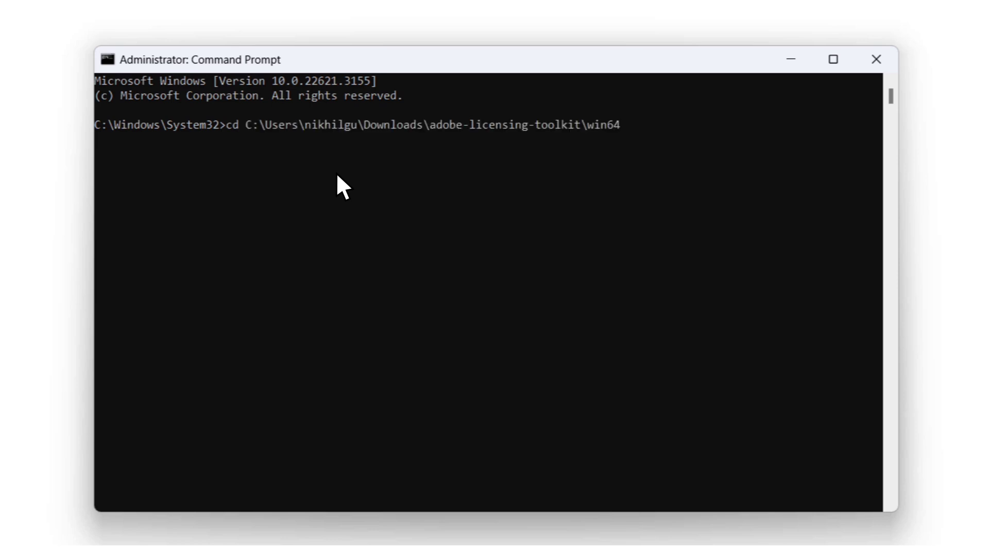
pyautogui.press('Return')
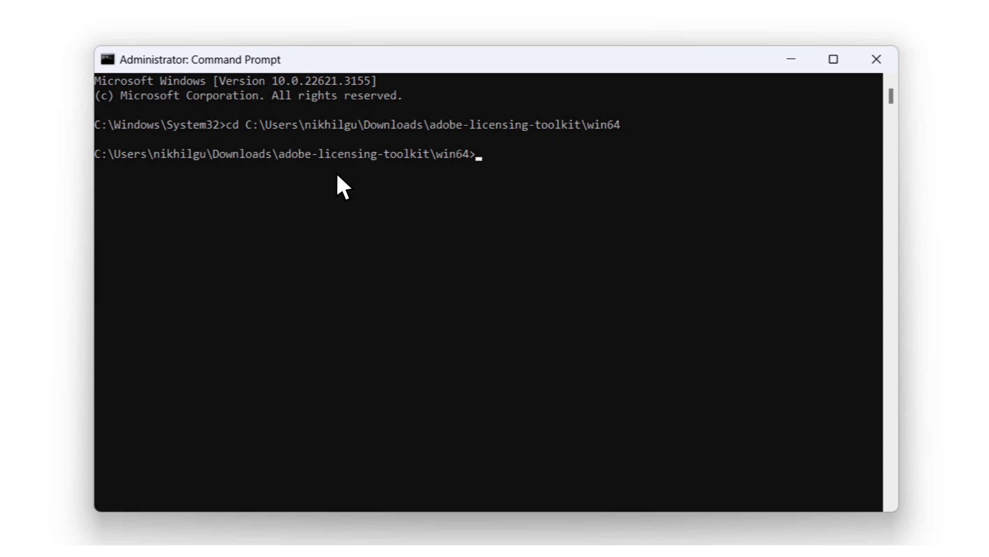
# - List installed licenses with adobe-licensing-toolkit.exe -l
pyautogui.write('a')
pyautogui.press('Tab')
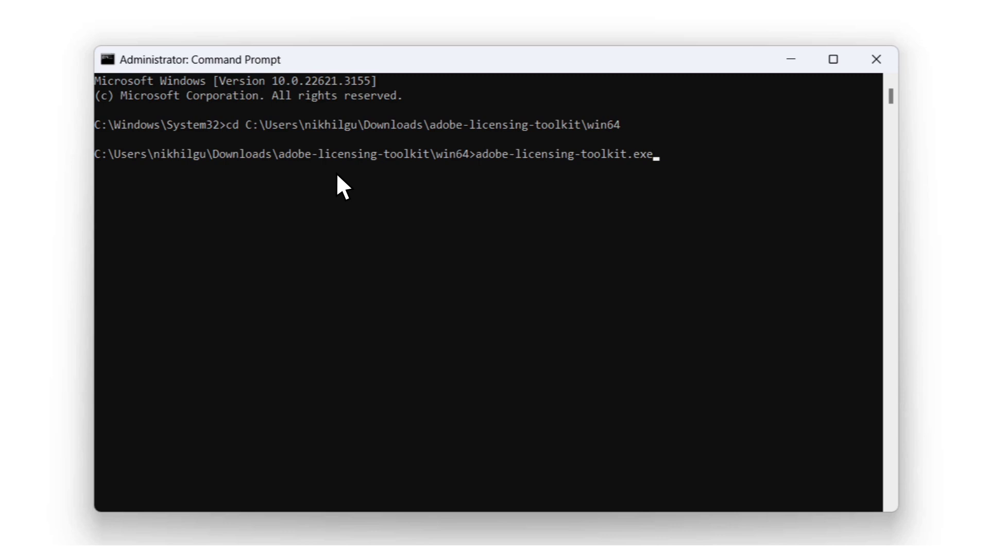
pyautogui.write('-l')
pyautogui.press('Return')
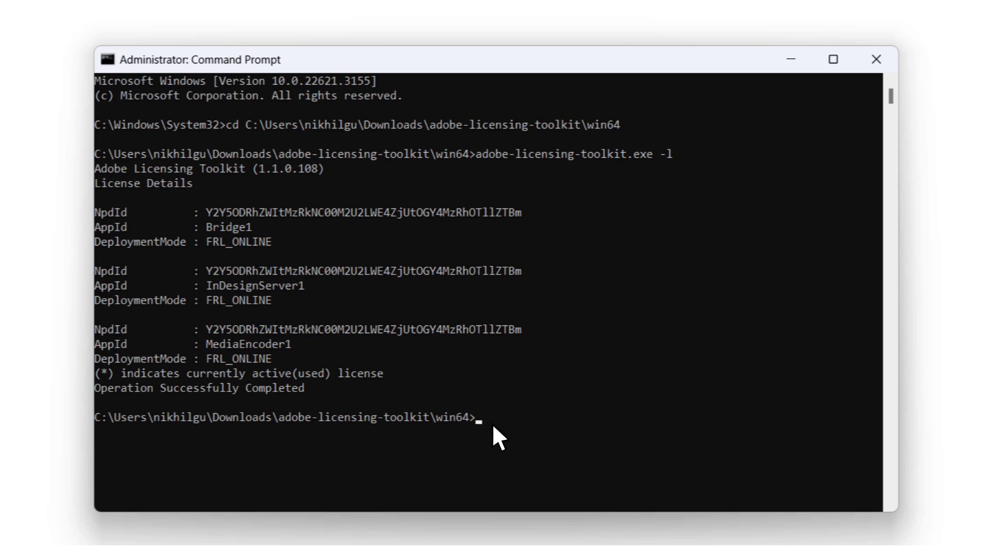
# - Deactivate existing licenses with adobe-licensing-toolkit.exe --deactivate, then list the licenses again
pyautogui.write('adobe-licensing-toolkit.exe --deacti')
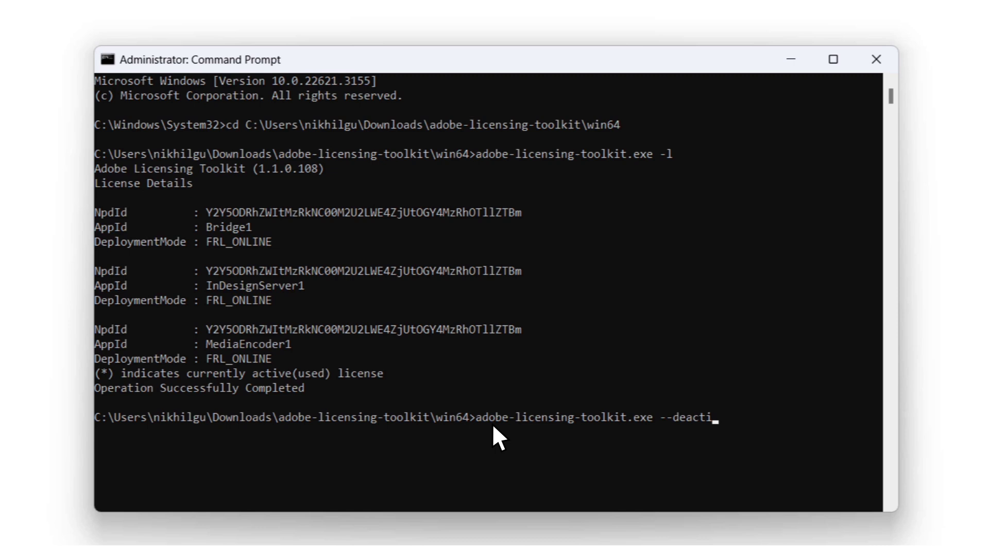
pyautogui.write('vate')
pyautogui.press('Return')
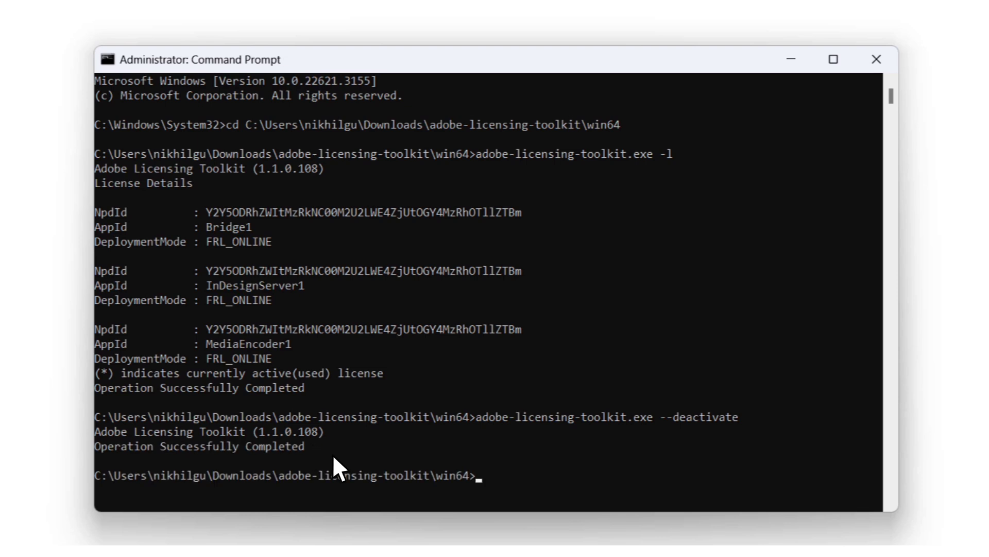
pyautogui.press('Up')
pyautogui.press('Up')
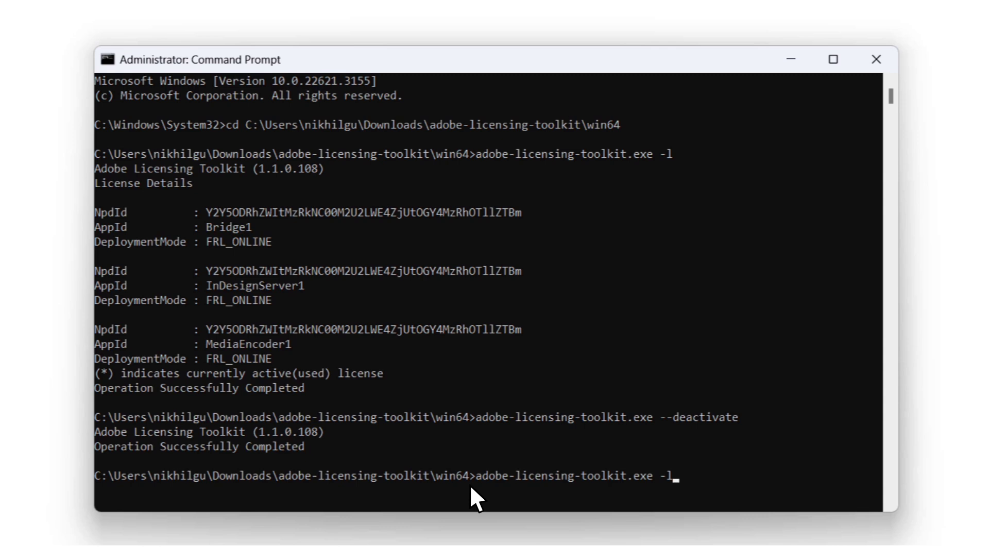
pyautogui.press('Return')
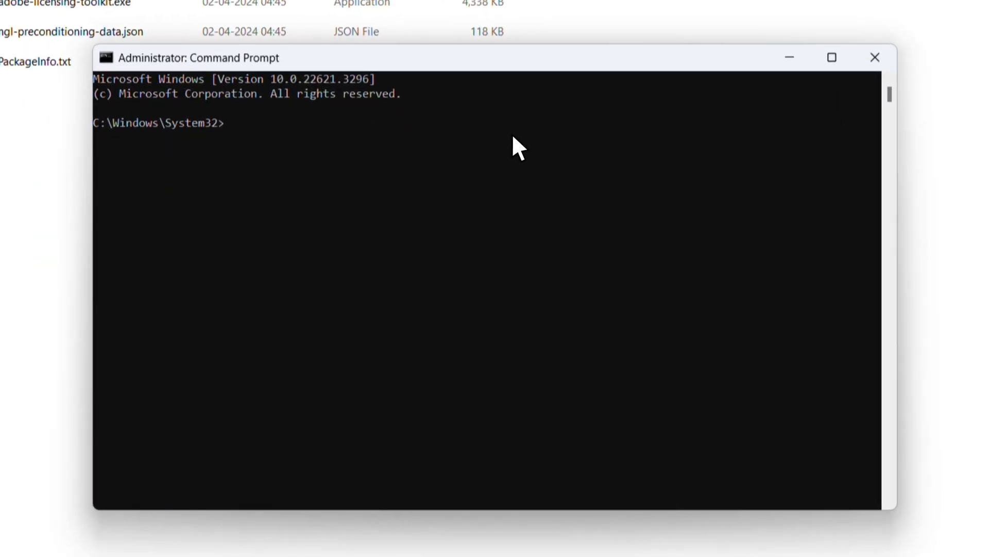
# - Change the admin Command Prompt's directory to the pasted IDS License only_en_US_WIN_64 package folder path
pyautogui.write('cd')
pyautogui.hotkey('ctrl', 'v')
pyautogui.press('Return')
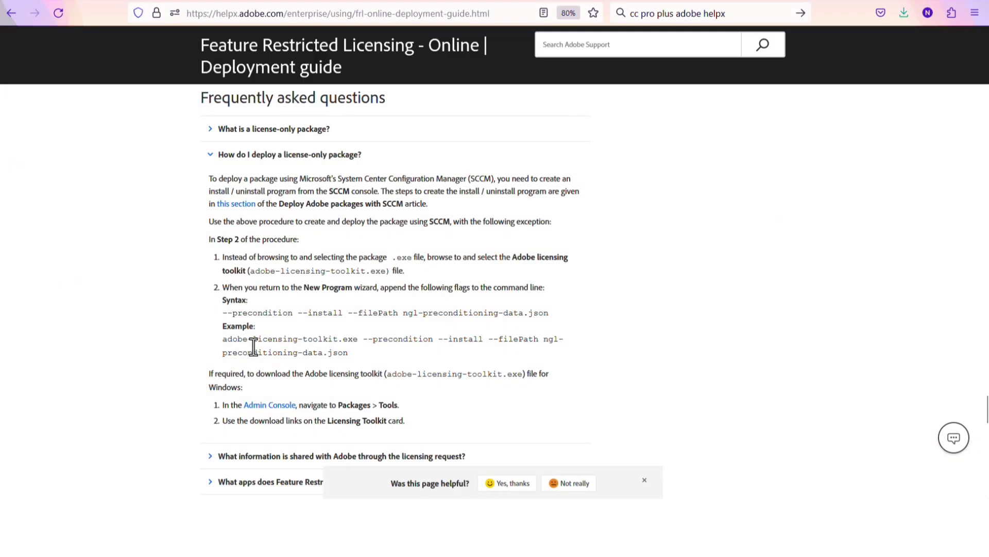
# - Select the example adobe-licensing-toolkit.exe --precondition --install --filePath ngl-preconditioning-data.json command
pyautogui.moveTo(222, 339); pyautogui.dragTo(350, 353)
pyautogui.hotkey('ctrl', 'c')
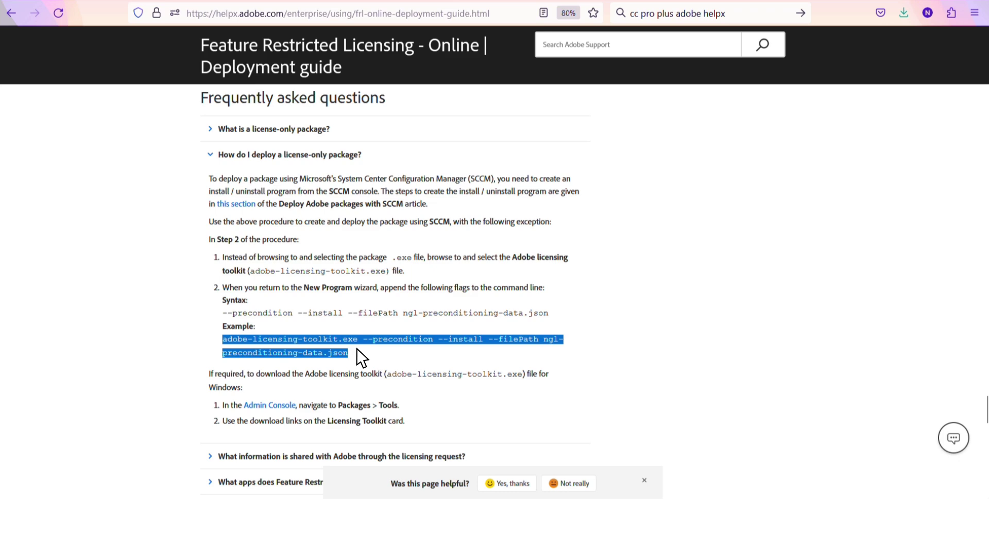
# - Run the example --precondition --install toolkit command to install the license-only package
pyautogui.hotkey('alt', 'Tab')
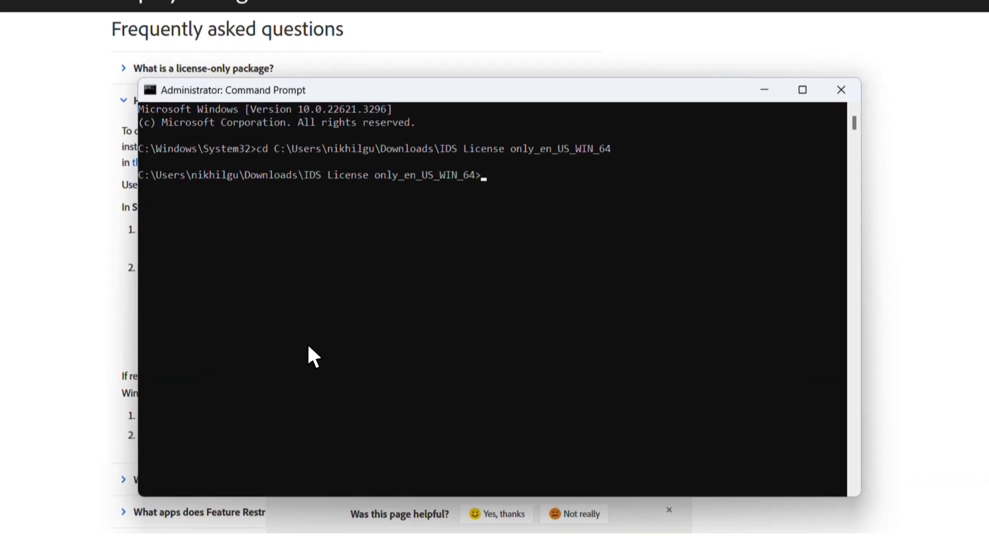
pyautogui.hotkey('ctrl', 'v')
pyautogui.press('Return')
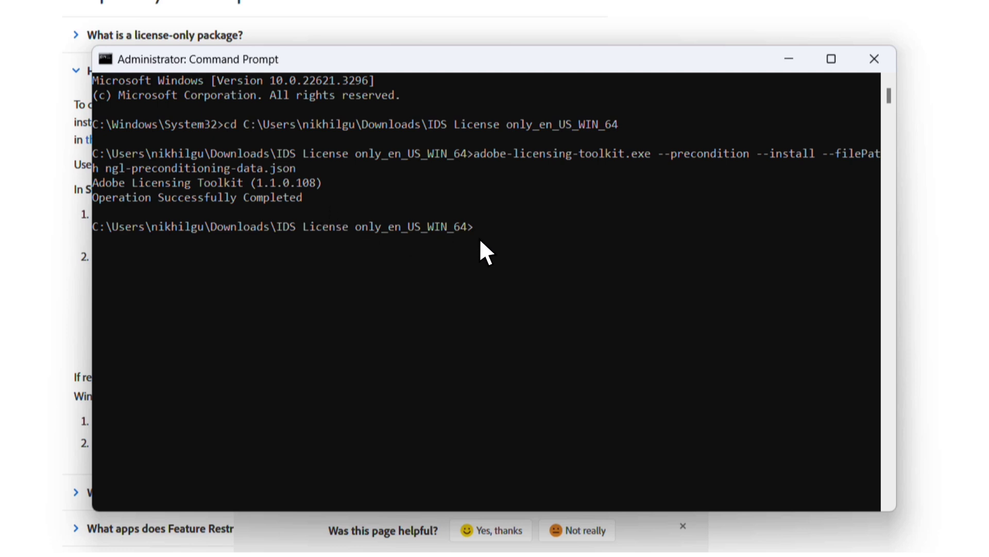
# - Run adobe-licensing-toolkit.exe -l to confirm active licenses for Bridge1, InDesignServer1 and MediaEncoder1
pyautogui.write('a')
pyautogui.press('Tab')
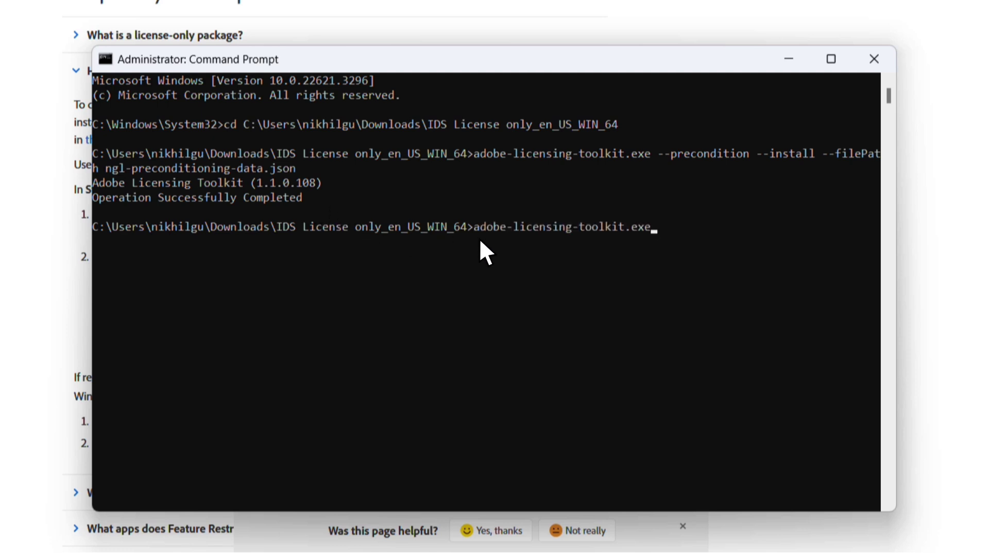
pyautogui.write('-l')
pyautogui.press('Return')
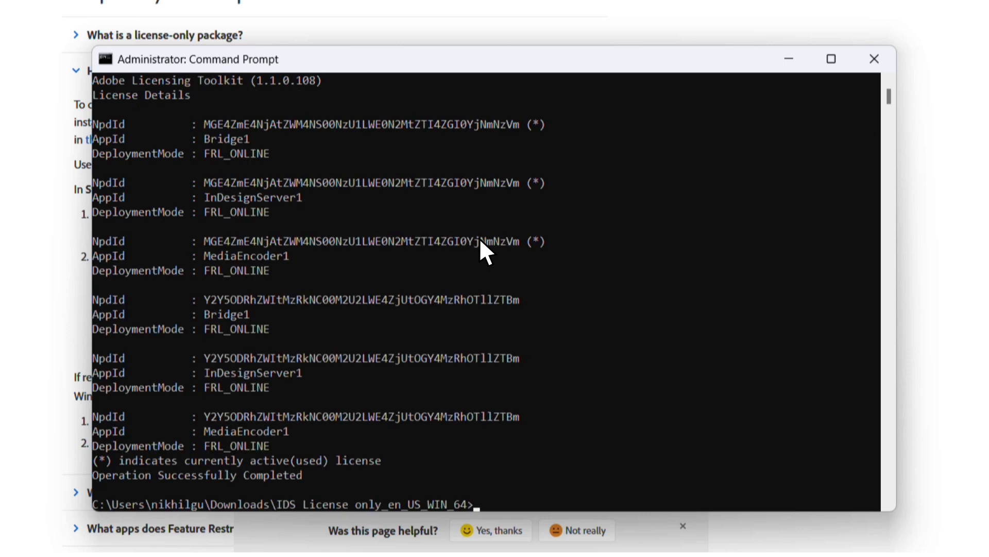